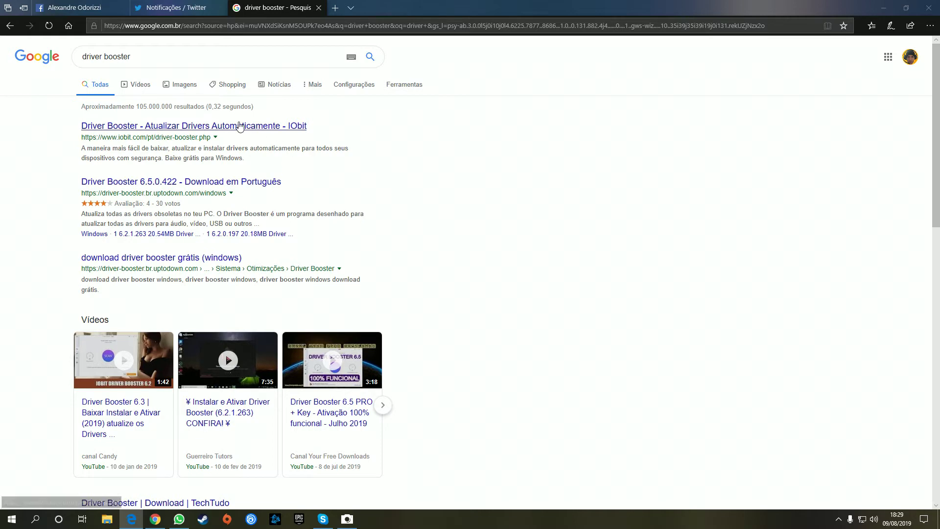
Download the free Driver Booster 6 installer from the IObit website and save it.
click(245, 127)
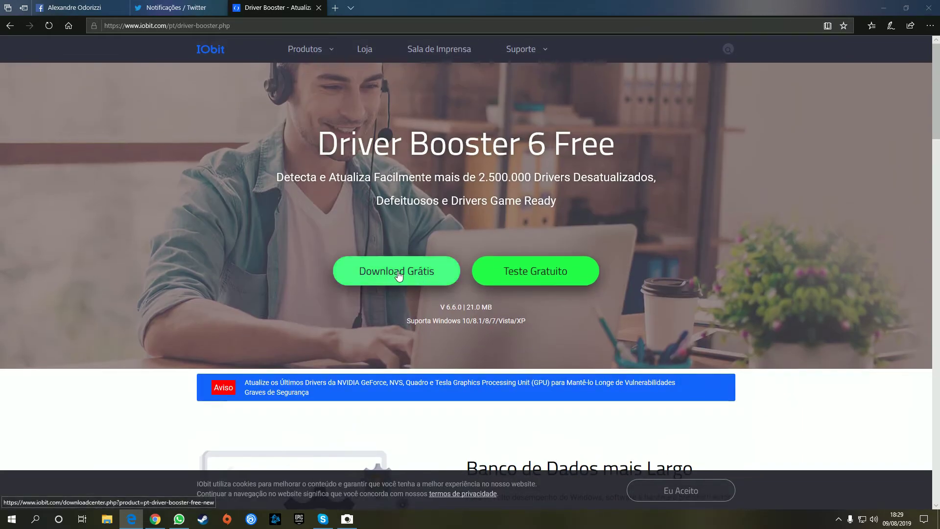
click(399, 276)
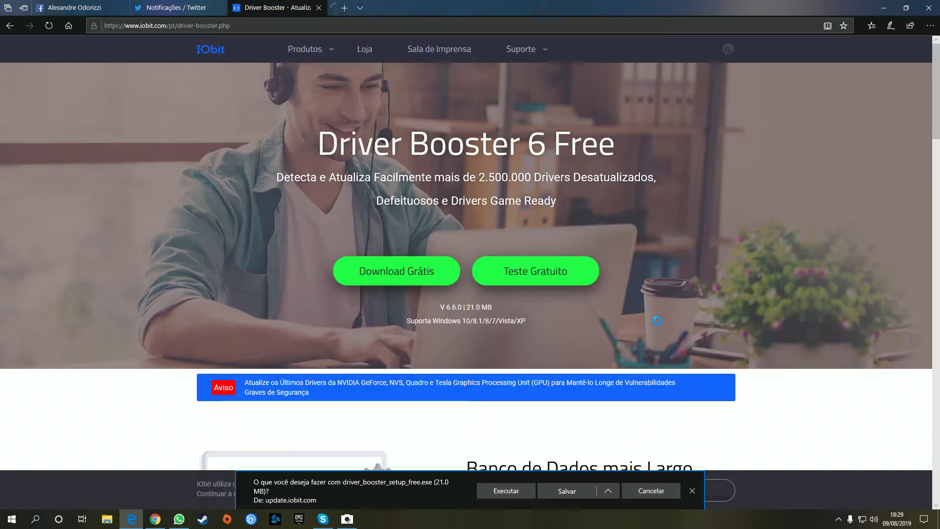
click(579, 492)
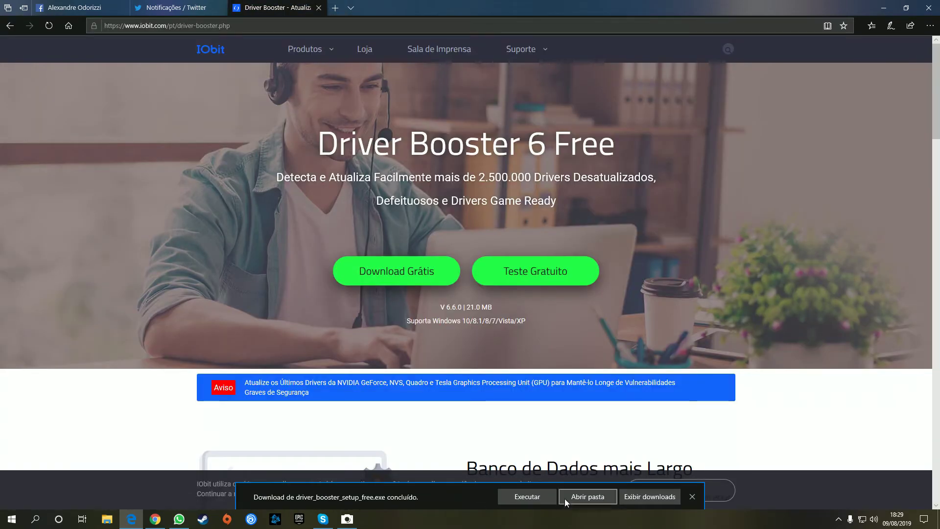
Run the downloaded setup with permission to change the device, and start a custom installation with the default folder and both icon options.
click(515, 497)
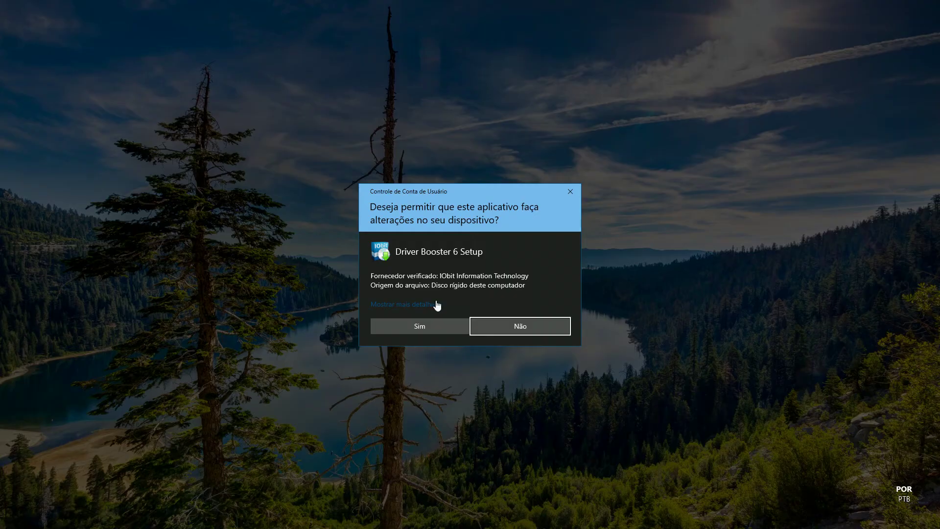
click(418, 325)
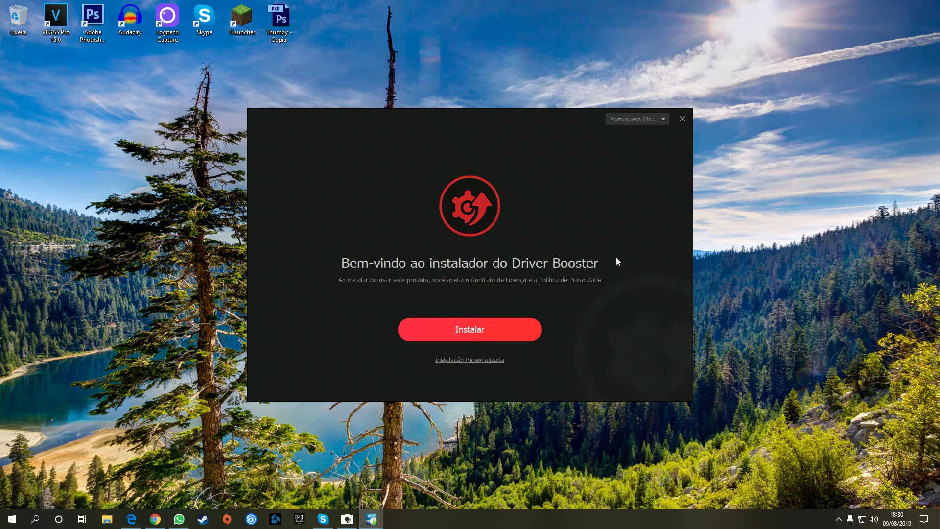
click(474, 361)
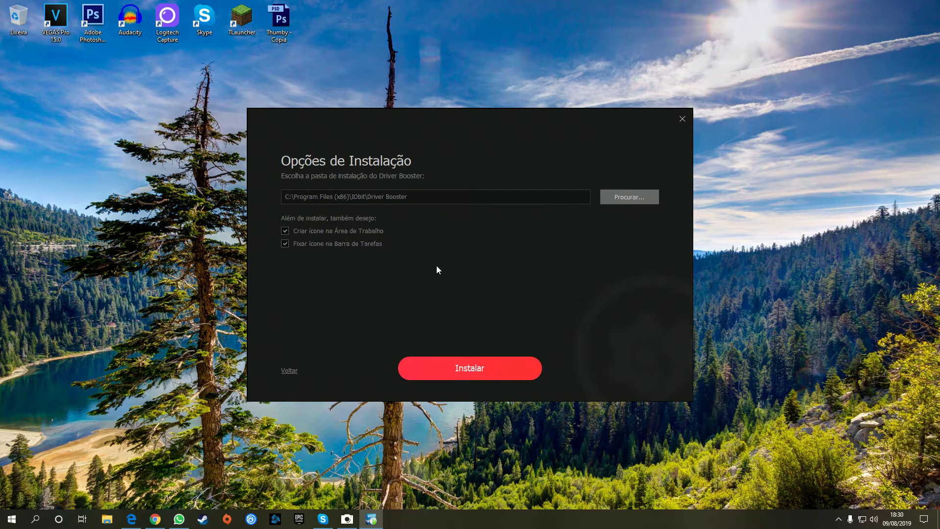
triple_click(428, 196)
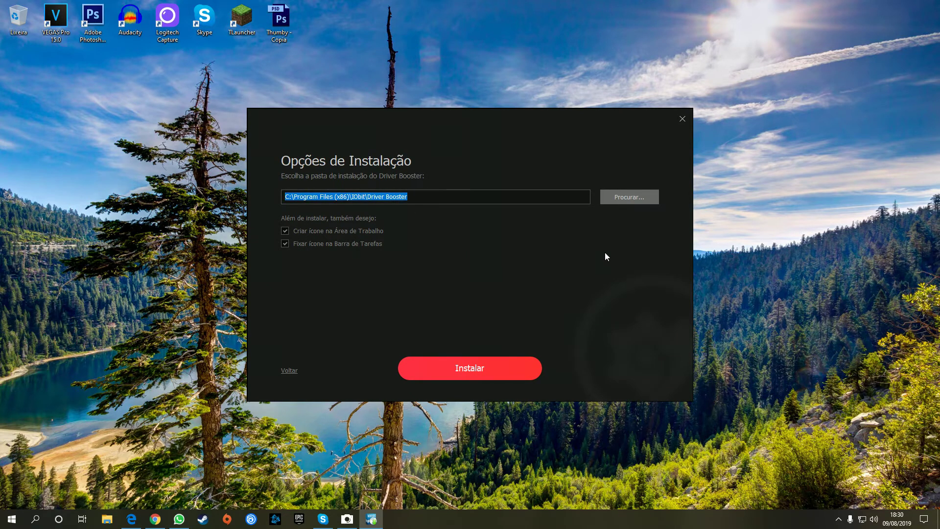
drag(604, 256, 446, 218)
drag(410, 184, 575, 227)
drag(446, 201, 290, 202)
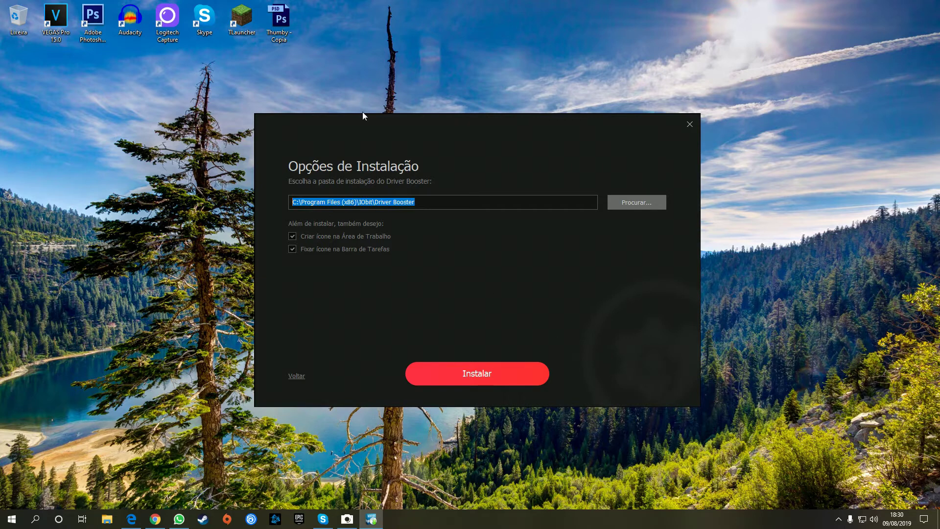
click(439, 379)
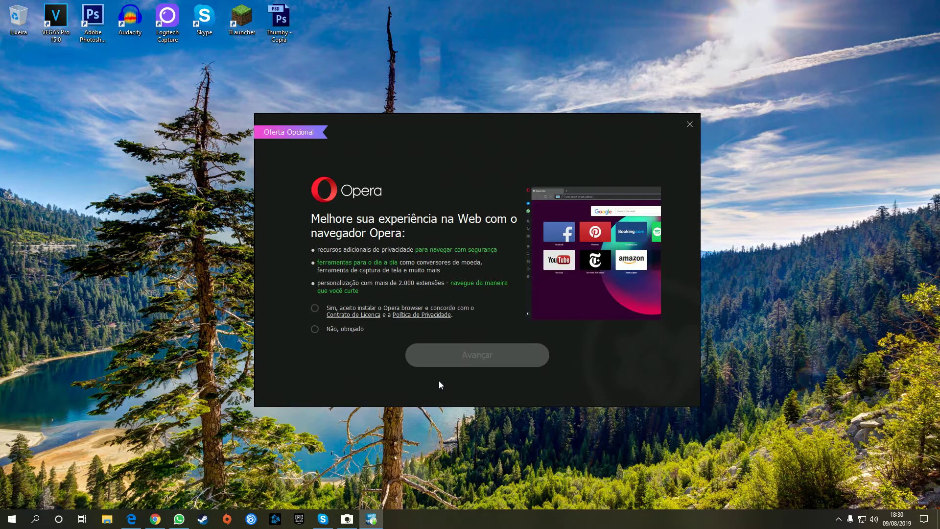
Decline the Opera browser and IObit newsletter offers, and start a driver scan from the finished installer.
click(345, 329)
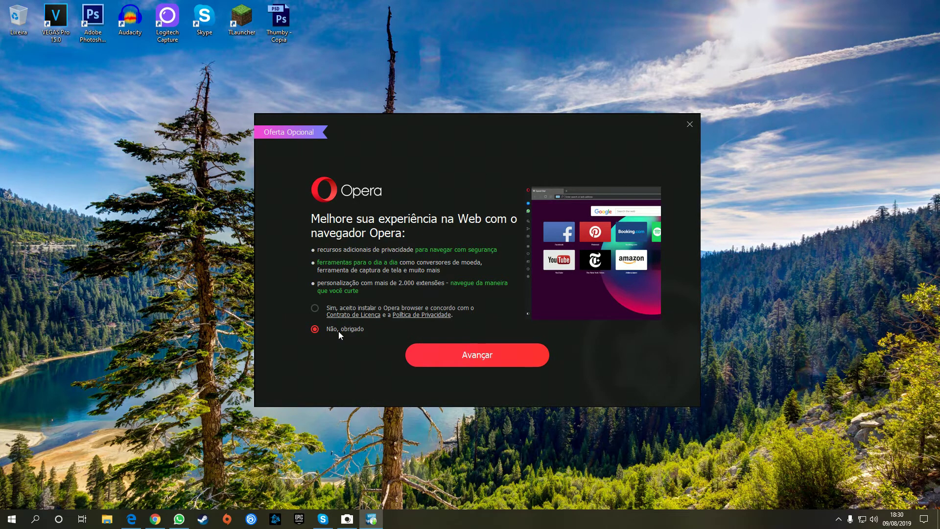
click(440, 348)
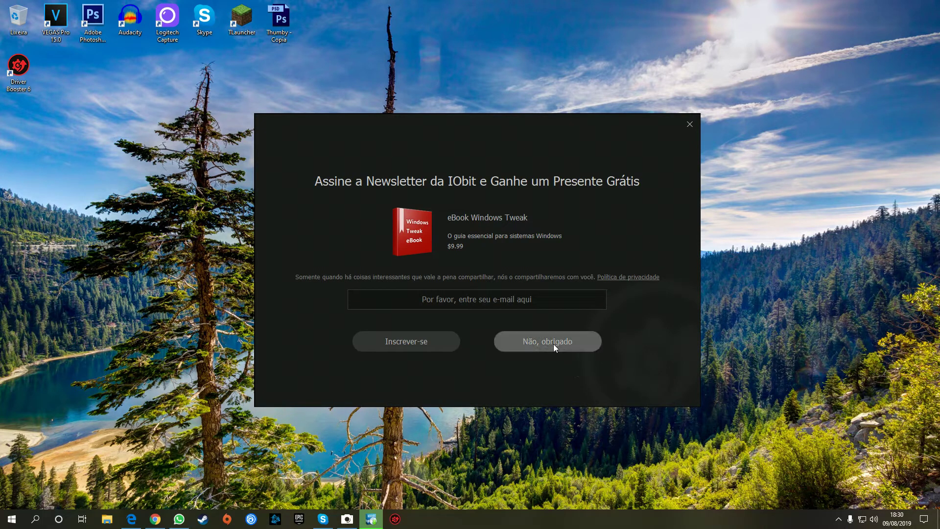
click(553, 342)
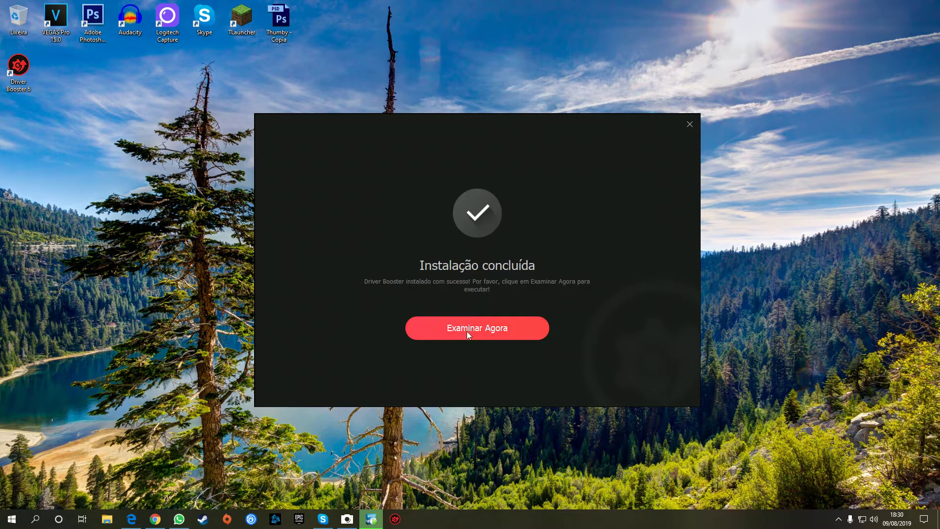
click(467, 330)
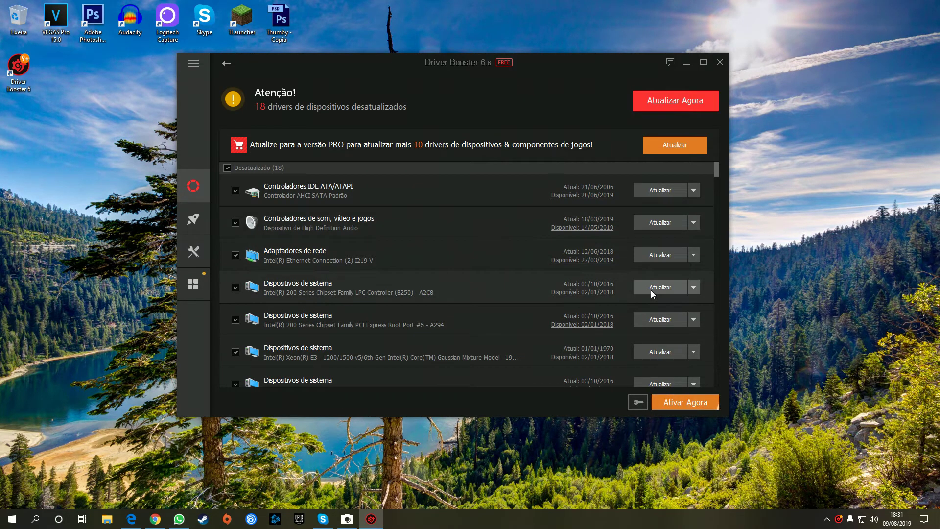
Examine the scan's outdated and up-to-date driver lists and the details of the PRO upgrade offer.
scroll(632, 289, down, 5)
scroll(632, 286, down, 10)
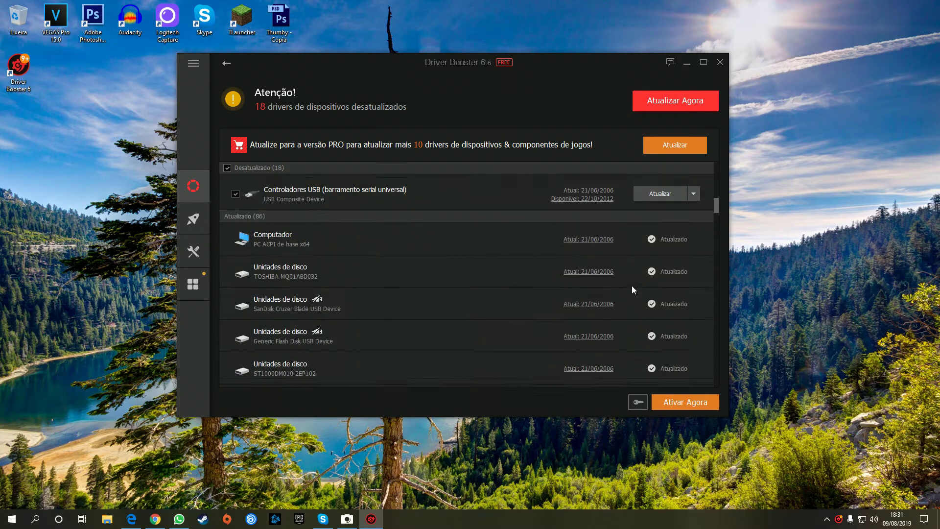
drag(716, 224, 713, 165)
scroll(661, 199, down, 8)
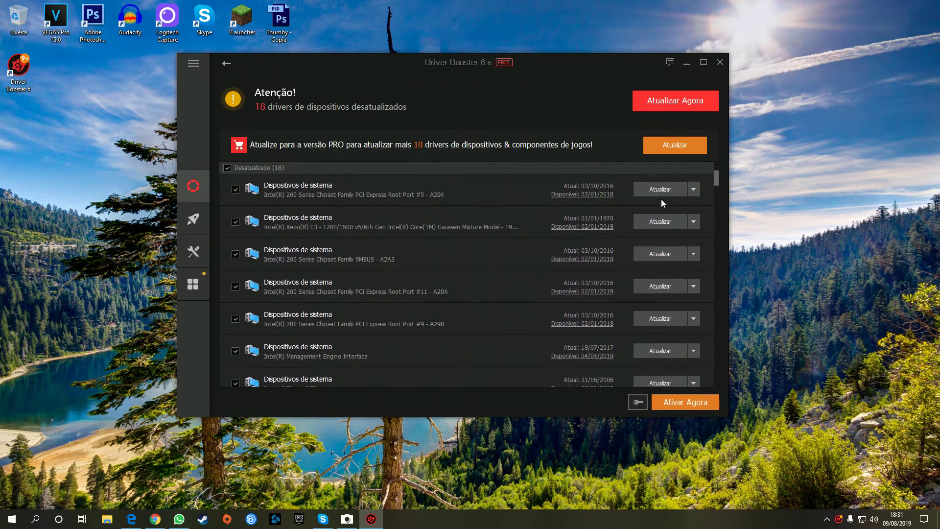
scroll(660, 214, down, 3)
scroll(660, 215, up, 2)
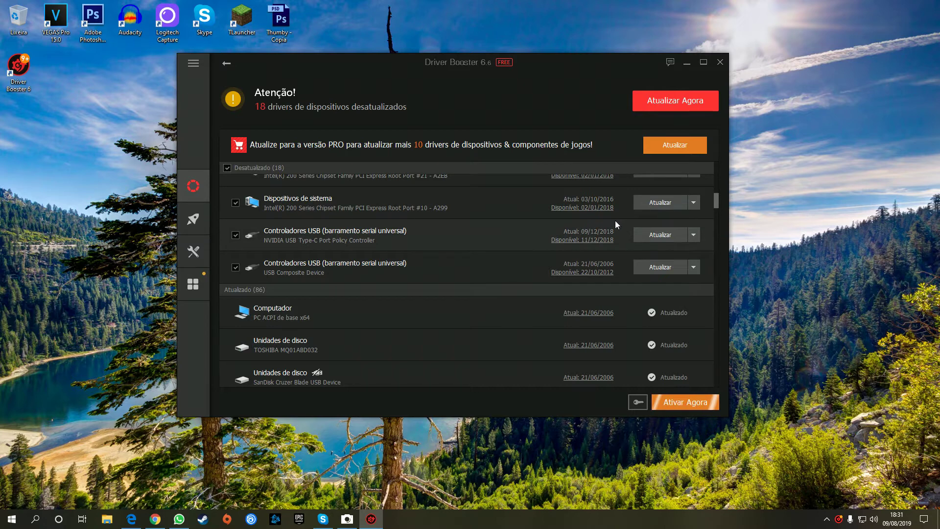
scroll(600, 220, down, 3)
scroll(599, 220, down, 1)
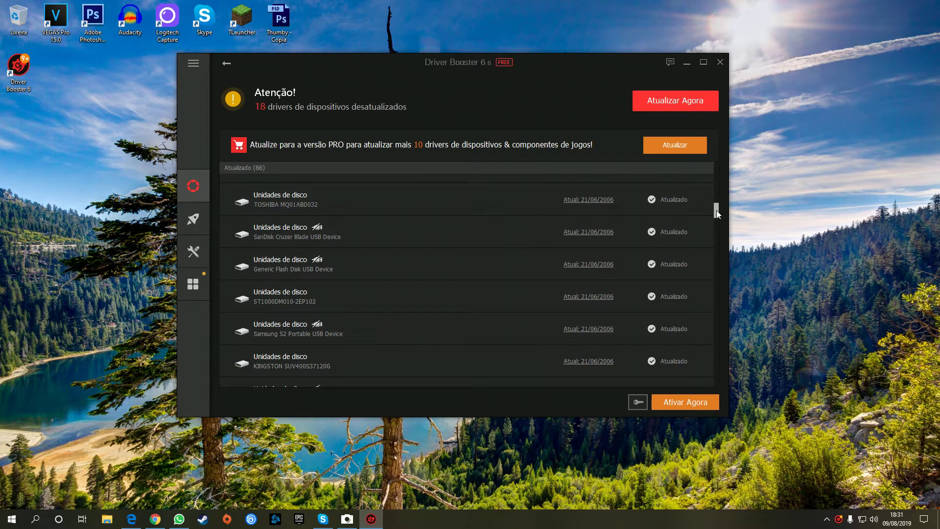
drag(717, 210, 719, 134)
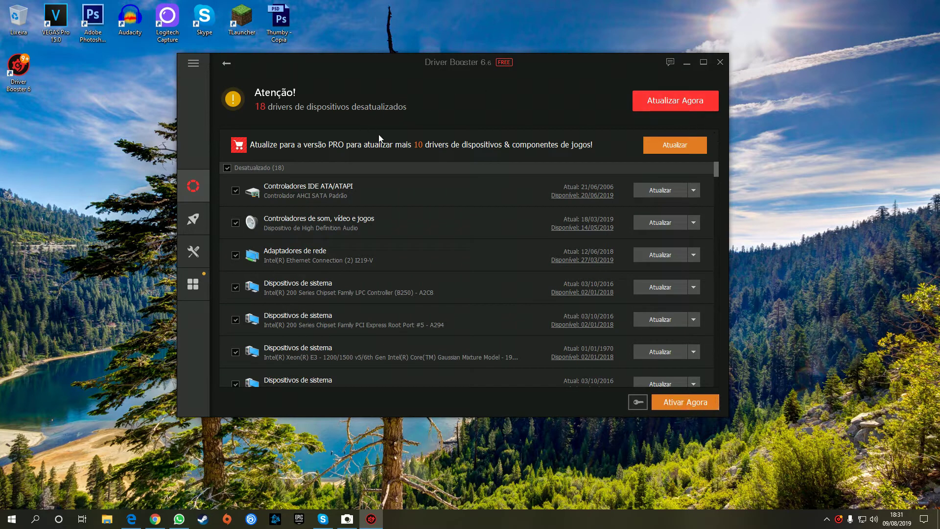
click(675, 149)
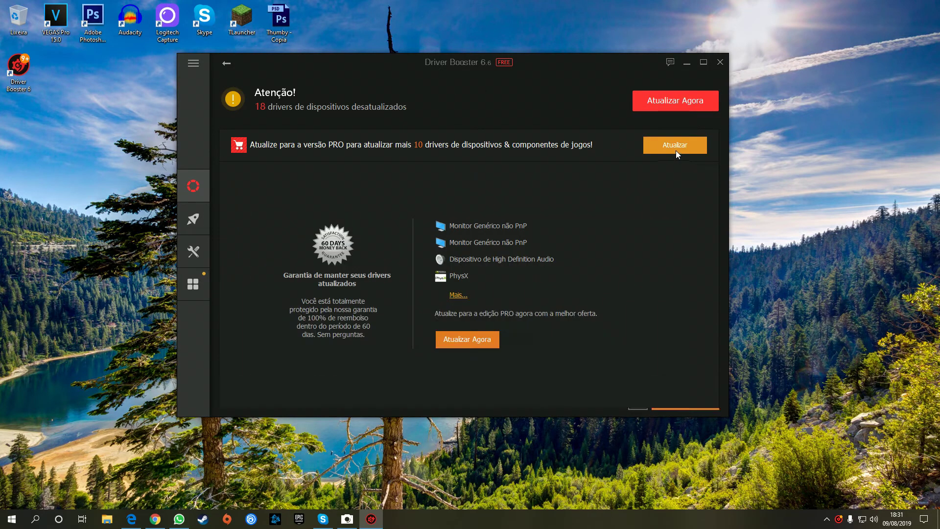
Start updating all outdated drivers and accept the installation notices with the option not to be reminded again.
click(676, 100)
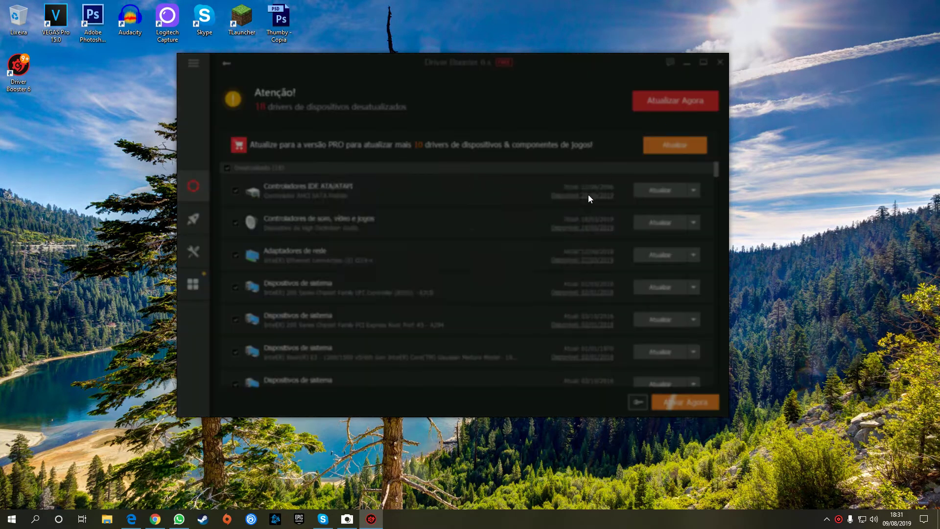
click(348, 290)
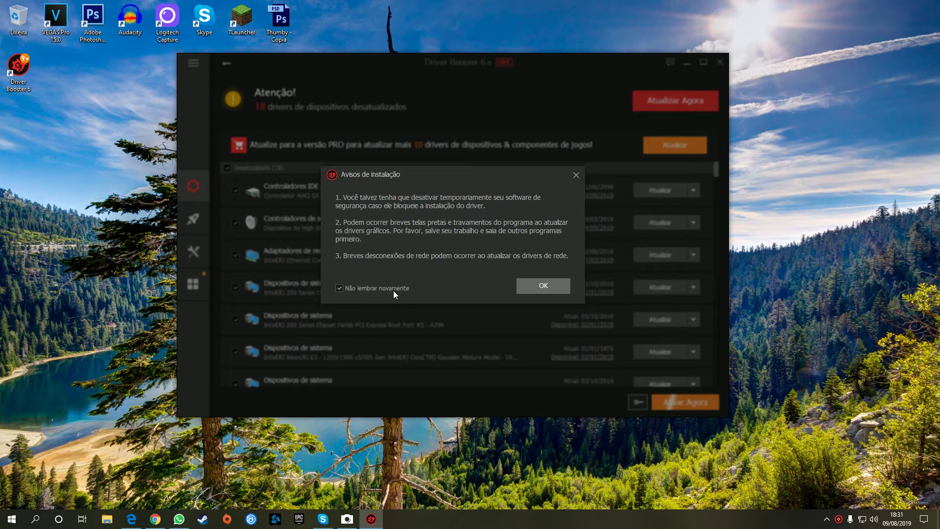
click(548, 285)
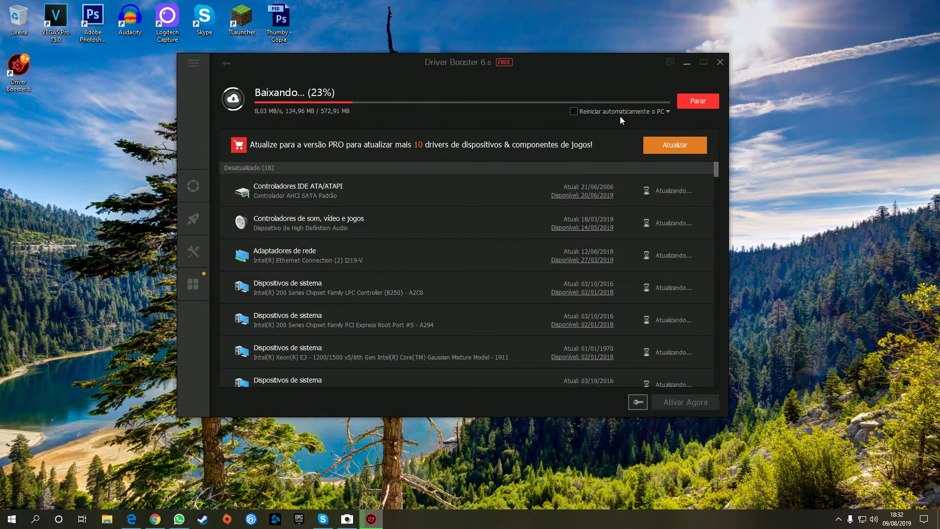
click(668, 112)
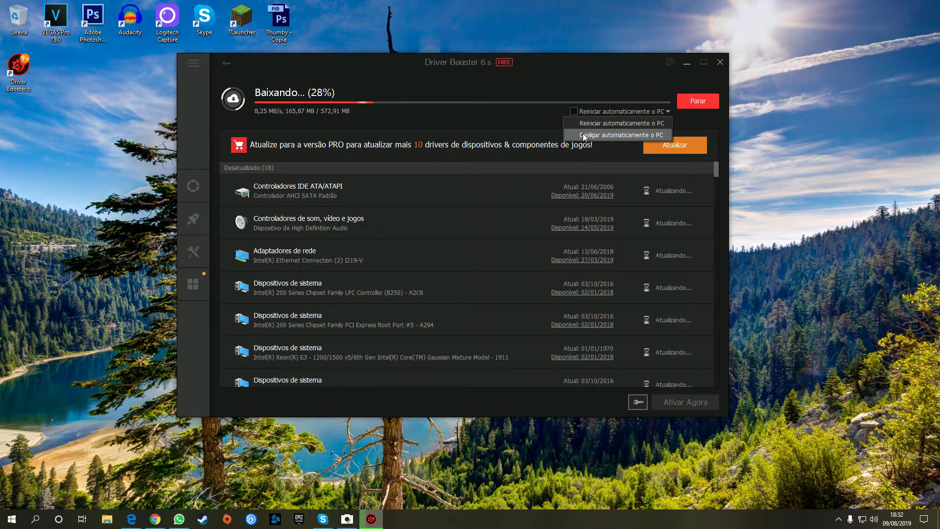
click(508, 113)
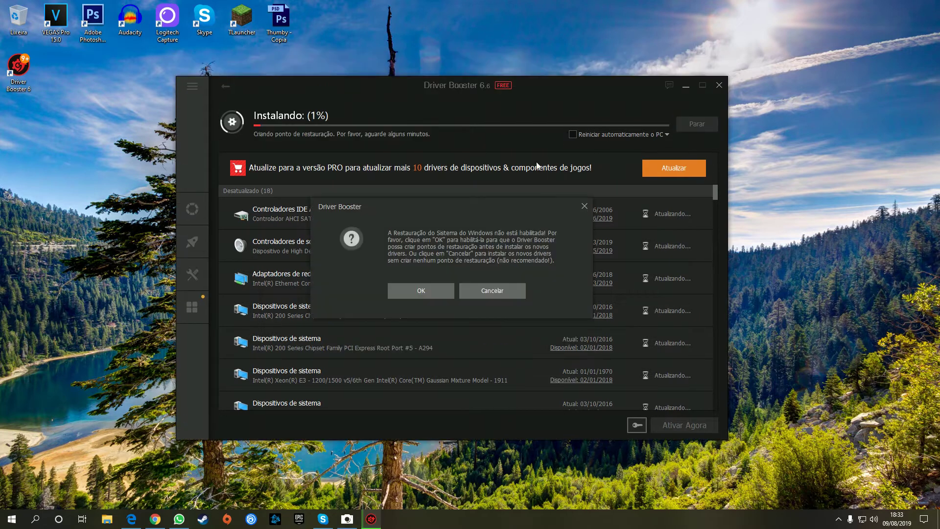
Enable Windows System Restore for the driver installation and restart the PC once the update is complete.
drag(450, 207, 460, 226)
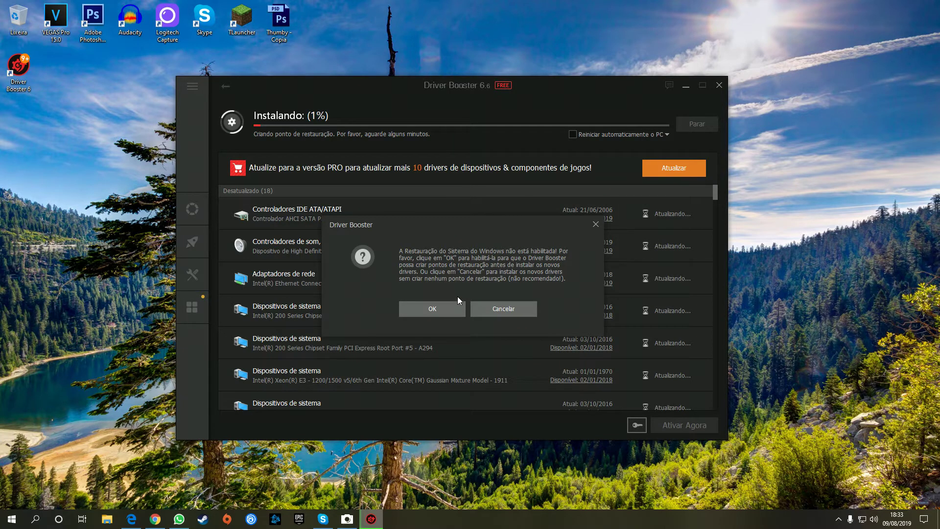
click(427, 307)
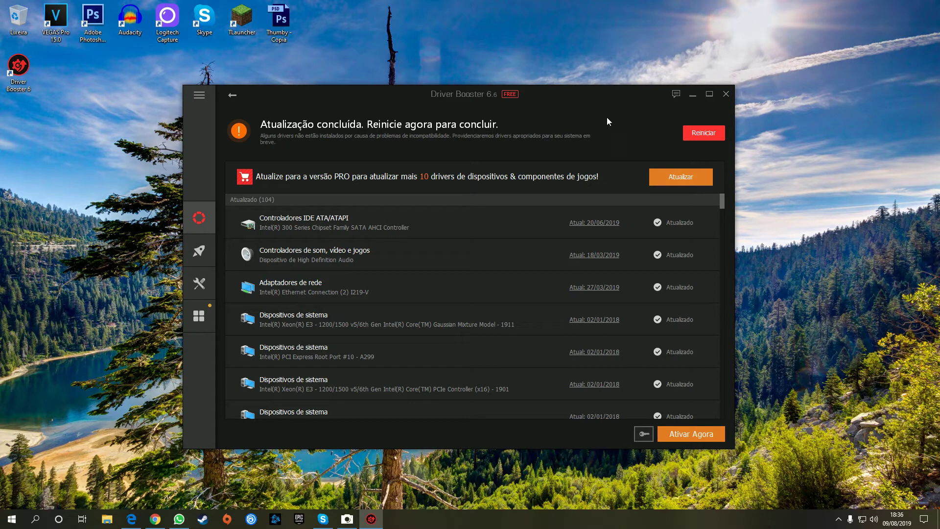
click(701, 131)
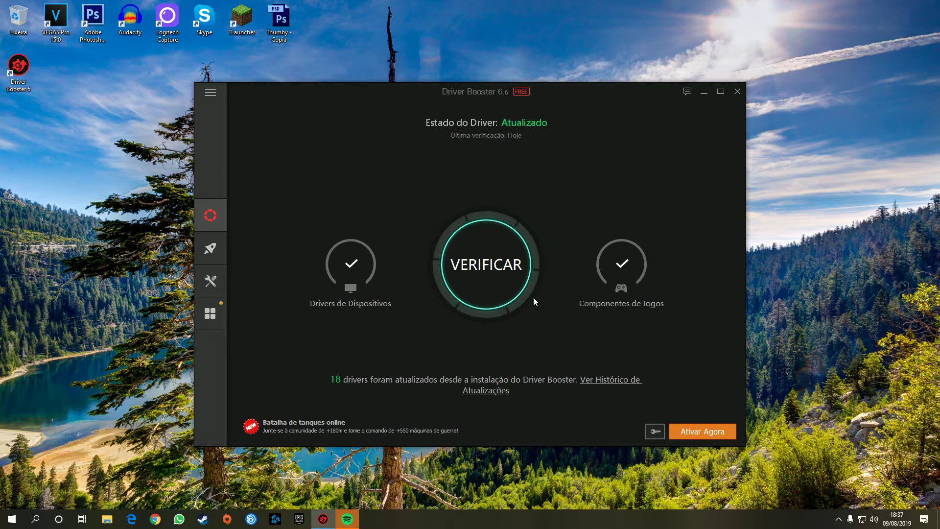
Scan the drivers again after the restart and go back to the full driver list.
click(493, 280)
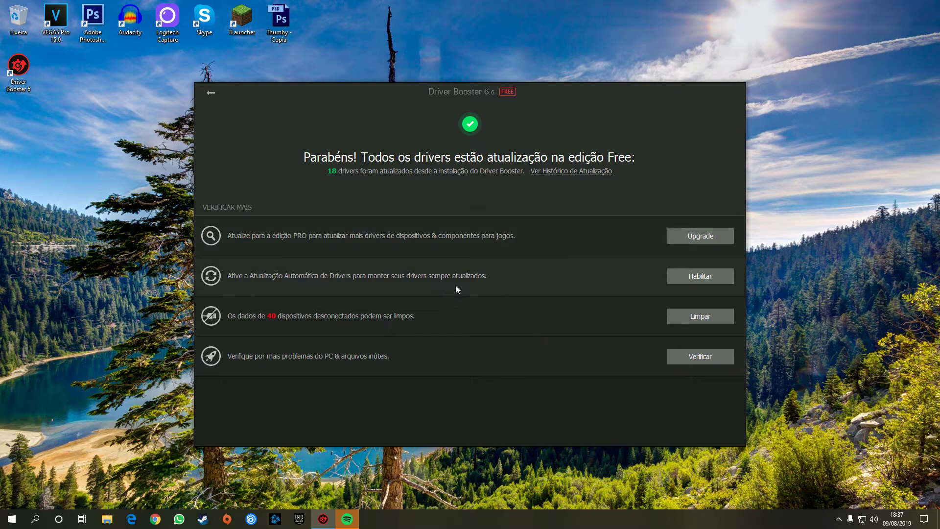
click(209, 96)
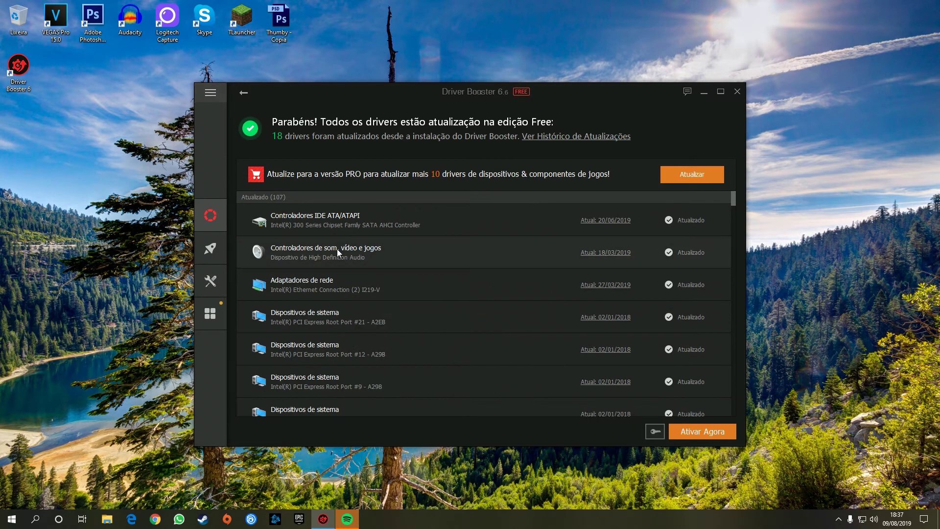
View the game and system optimization options and the available repair tools.
click(214, 252)
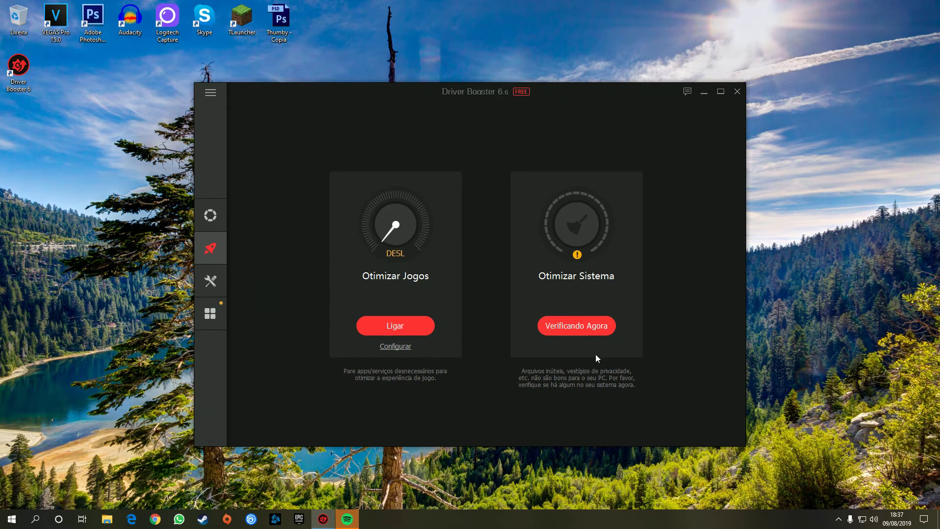
click(214, 281)
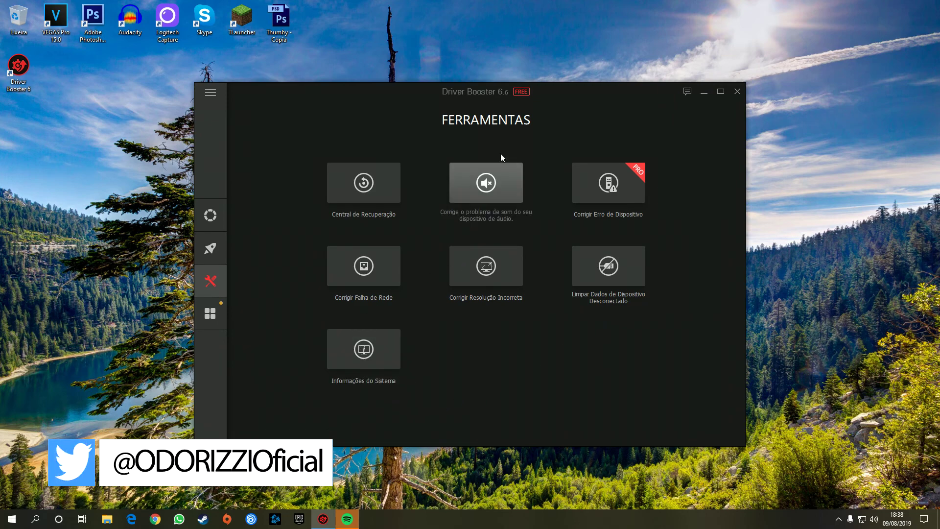
drag(606, 101, 586, 81)
drag(491, 76, 451, 87)
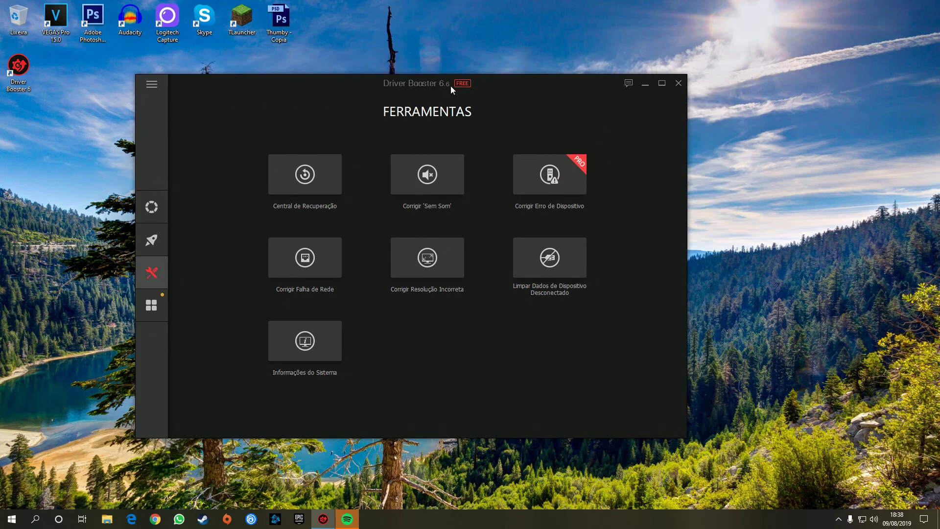